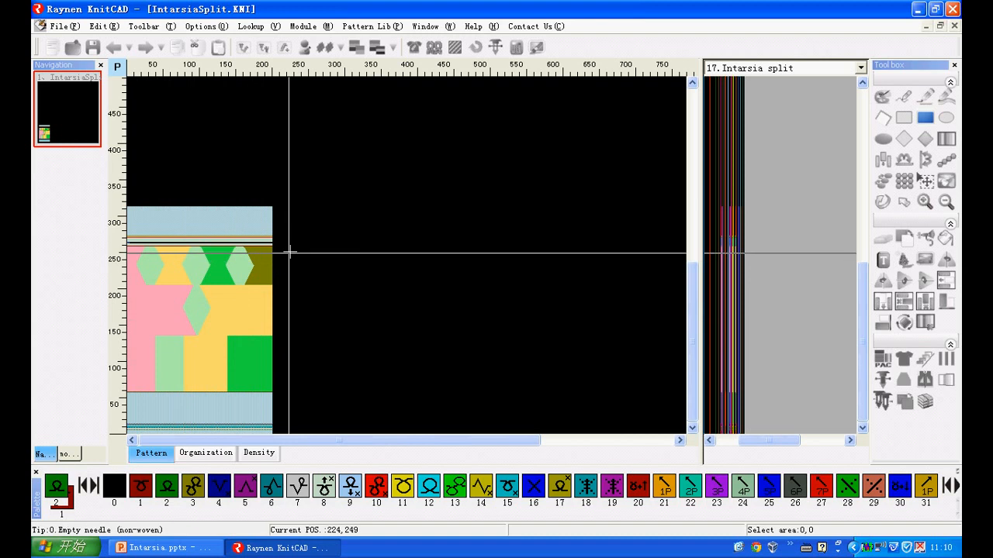
Compile the IntarsiaSplit pattern with Intarsia Optimization turned off, reusing the pre yarn setting, and close the compilation information.
{"action": "left_click", "coordinate": [456, 48]}
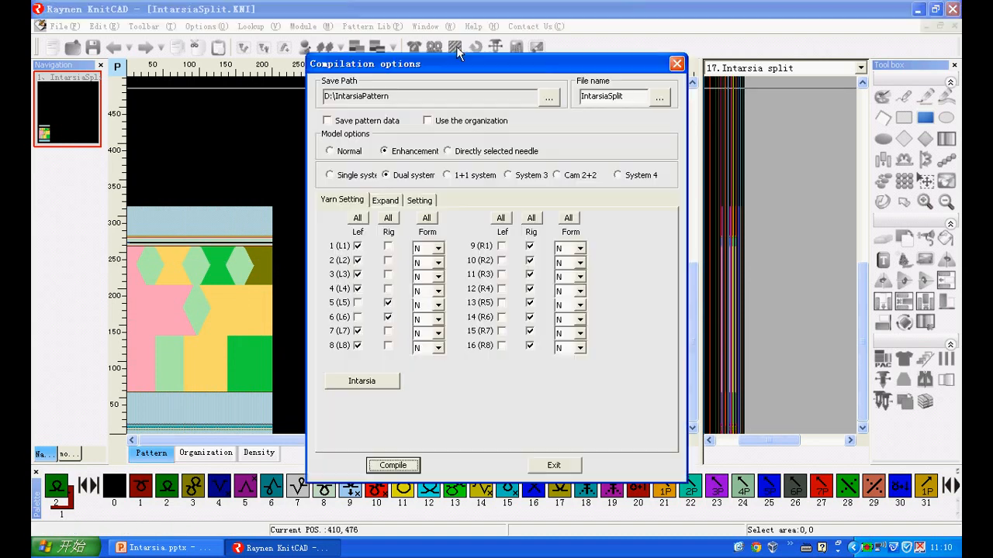
{"action": "left_click", "coordinate": [420, 200]}
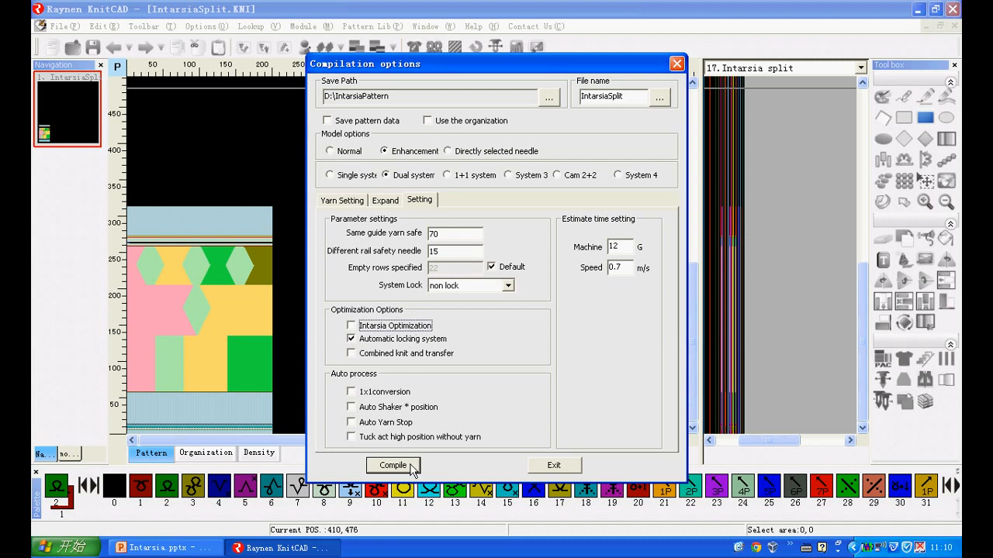
{"action": "left_click", "coordinate": [412, 469]}
{"action": "left_click", "coordinate": [437, 294]}
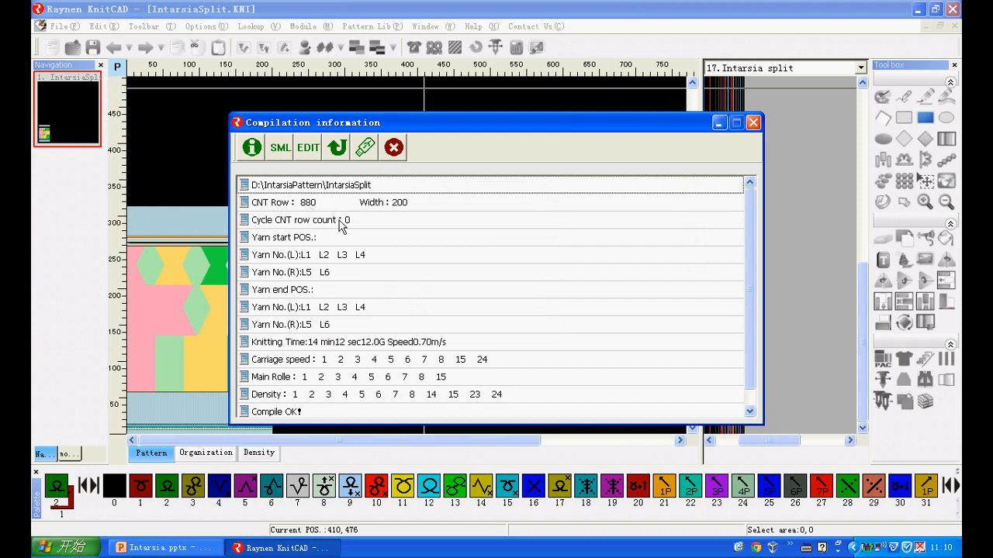
{"action": "left_click", "coordinate": [752, 122]}
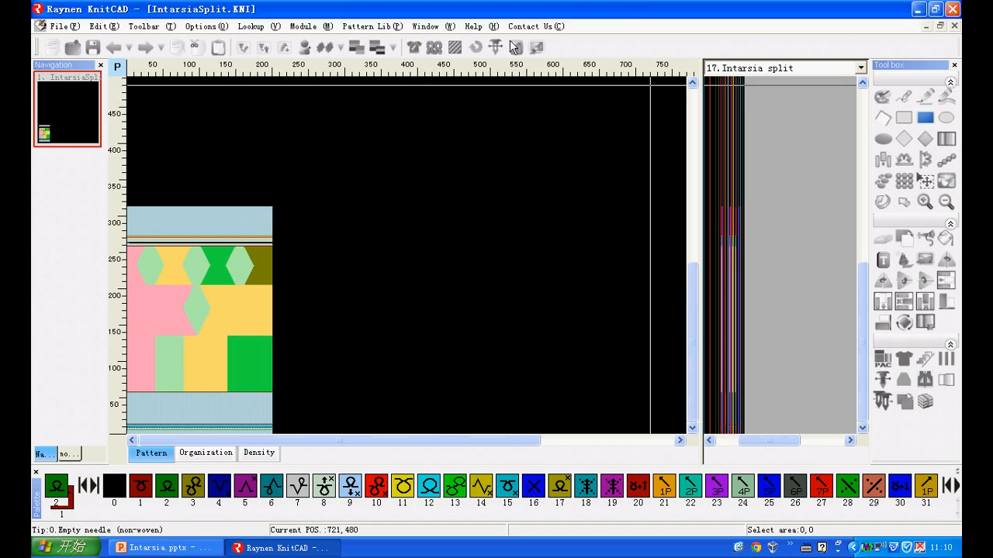
Enable Intarsia Optimization, recompile the pattern with the pre yarn setting, and close the compilation information.
{"action": "left_click", "coordinate": [452, 50]}
{"action": "left_click", "coordinate": [419, 201]}
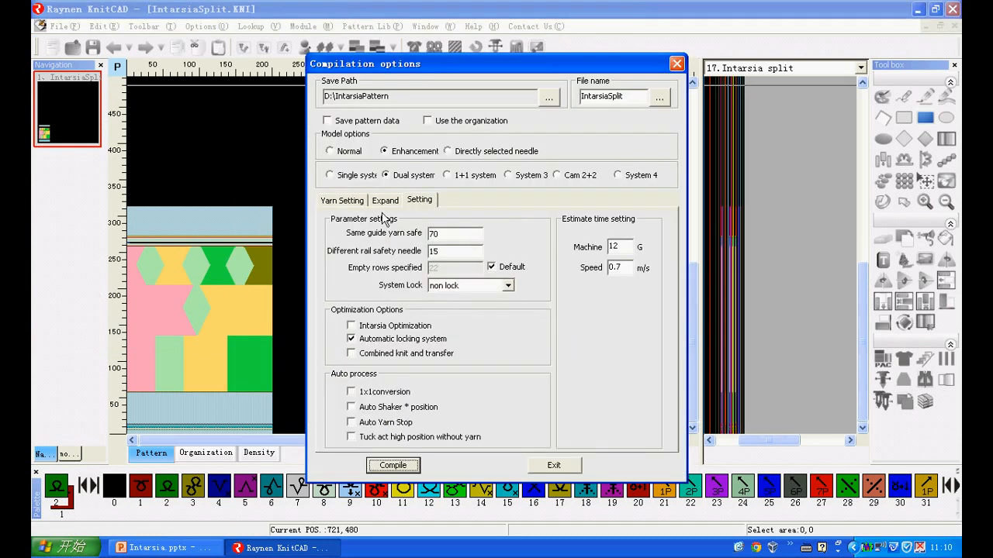
{"action": "left_click", "coordinate": [353, 327]}
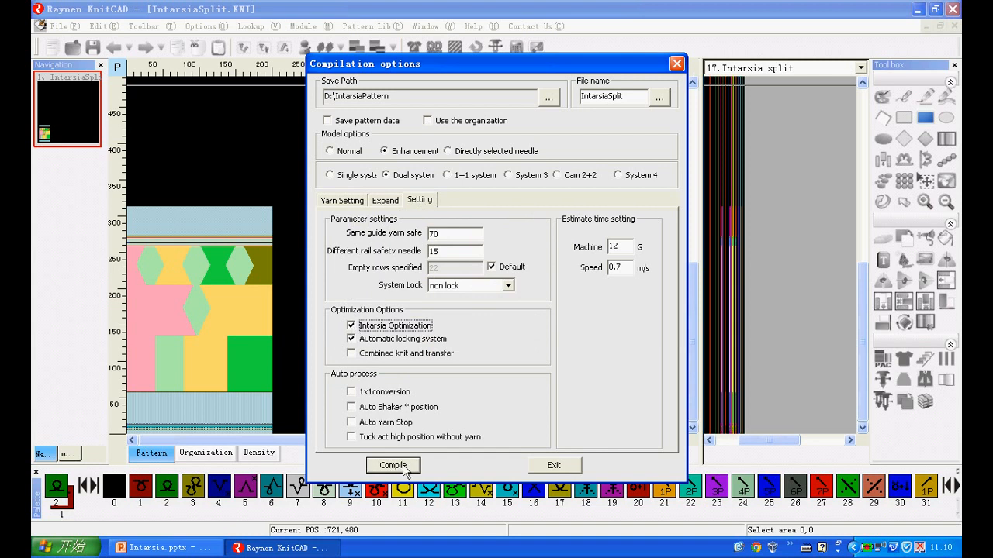
{"action": "left_click", "coordinate": [392, 465]}
{"action": "left_click", "coordinate": [436, 295]}
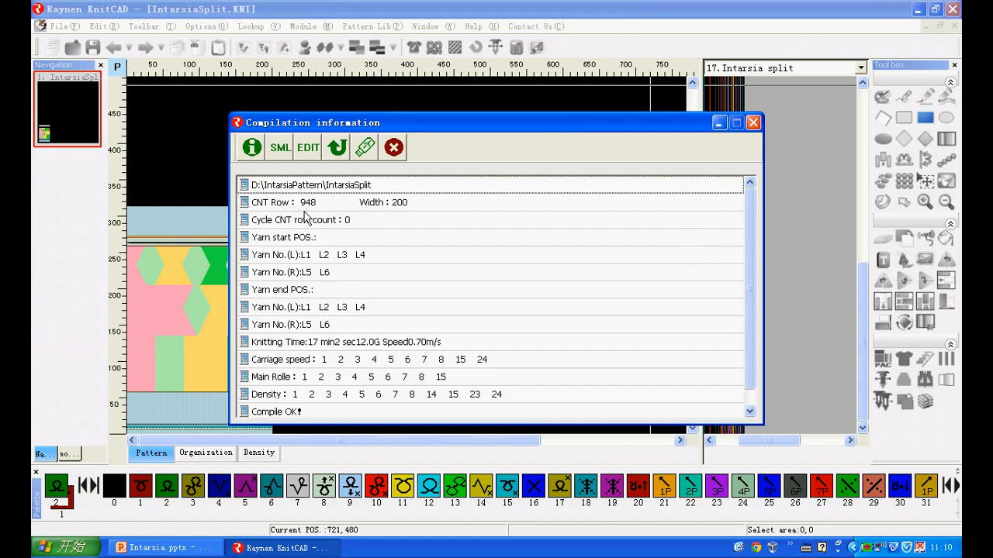
{"action": "left_click", "coordinate": [391, 149]}
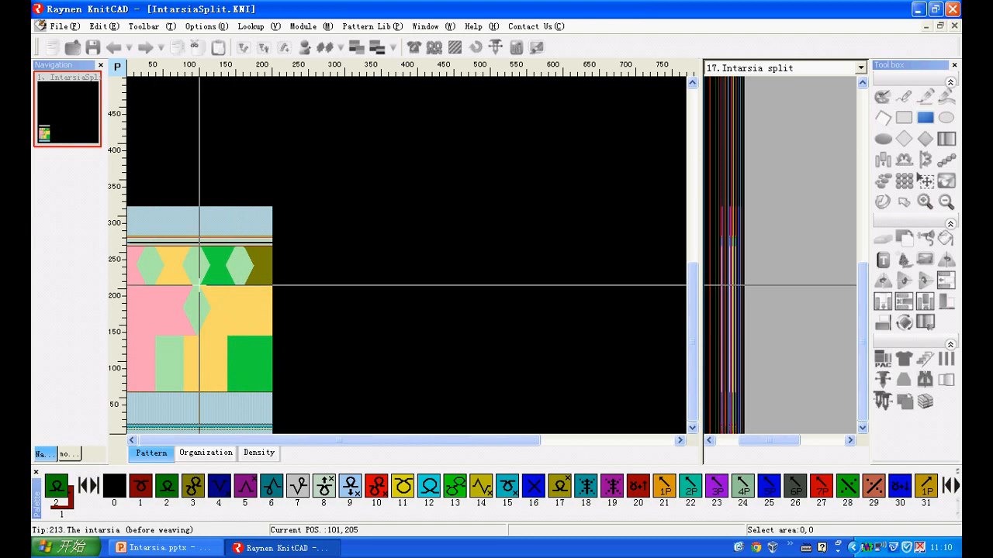
Assign 3:Vertical Intarsia spec split to rows 59 to 135 of the Intarsia split function line, covering the rectangular colour blocks.
{"action": "scroll", "coordinate": [192, 392], "scroll_direction": "up", "scroll_amount": 4}
{"action": "scroll", "coordinate": [193, 392], "scroll_direction": "up", "scroll_amount": 3}
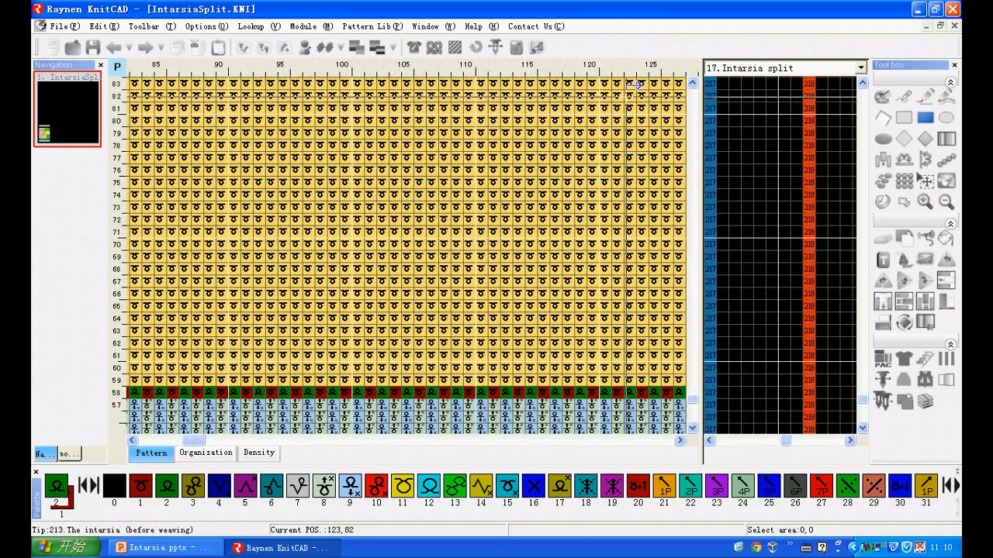
{"action": "left_click", "coordinate": [742, 69]}
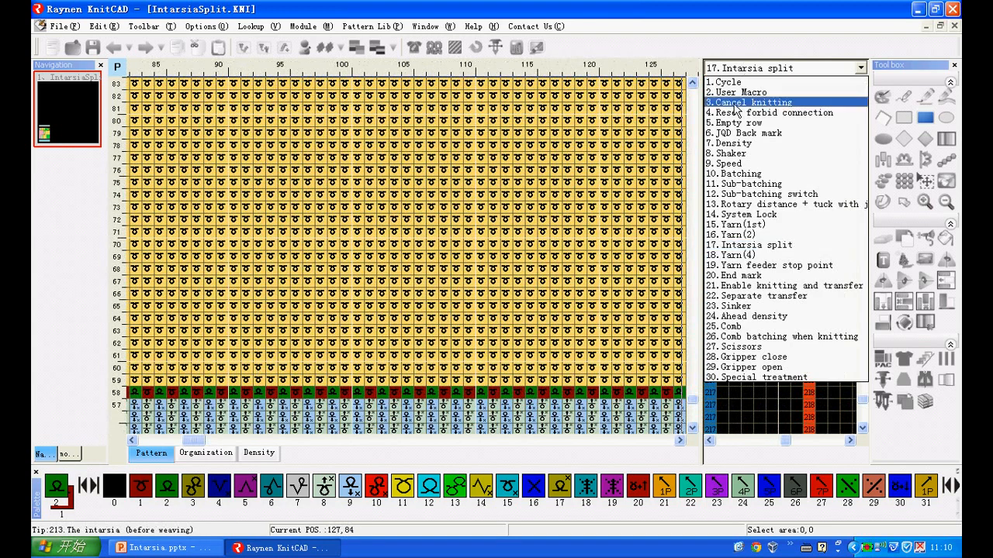
{"action": "left_click", "coordinate": [731, 247]}
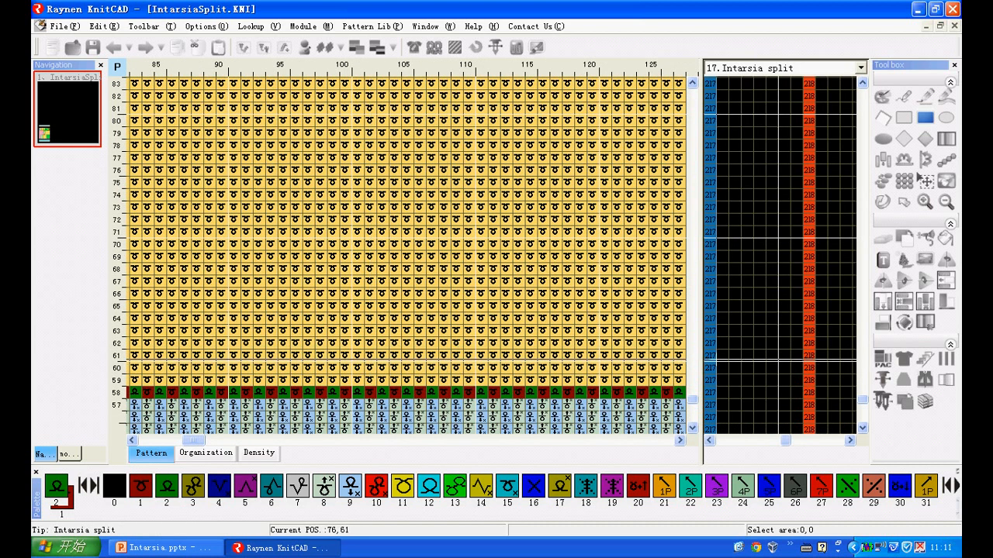
{"action": "right_click", "coordinate": [737, 382]}
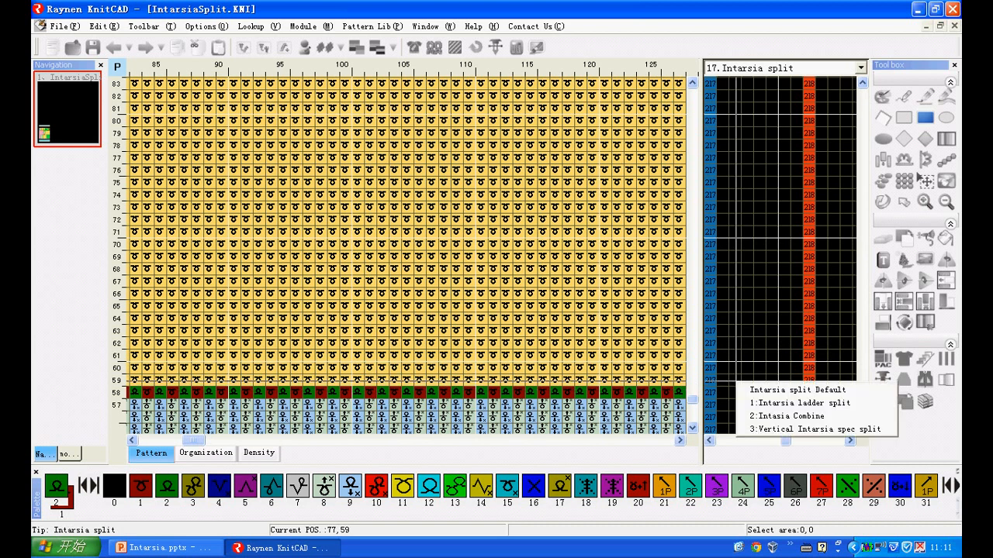
{"action": "left_click", "coordinate": [768, 431]}
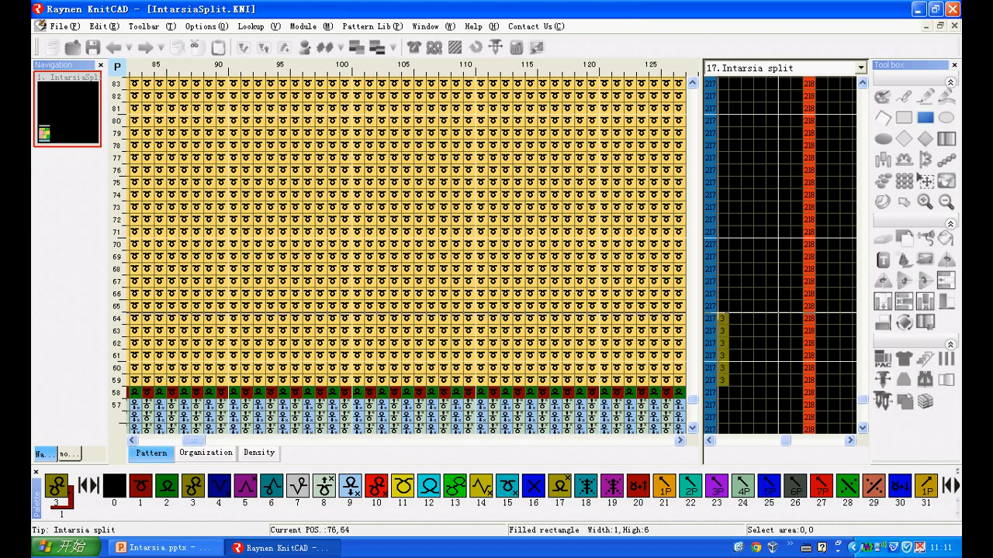
{"action": "scroll", "coordinate": [587, 380], "scroll_direction": "down", "scroll_amount": 6}
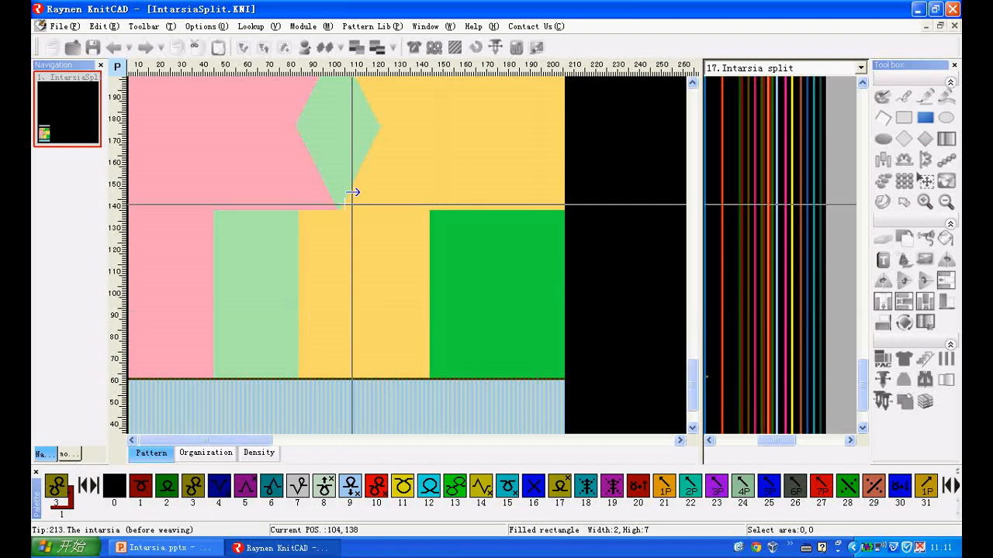
{"action": "scroll", "coordinate": [437, 210], "scroll_direction": "up", "scroll_amount": 5}
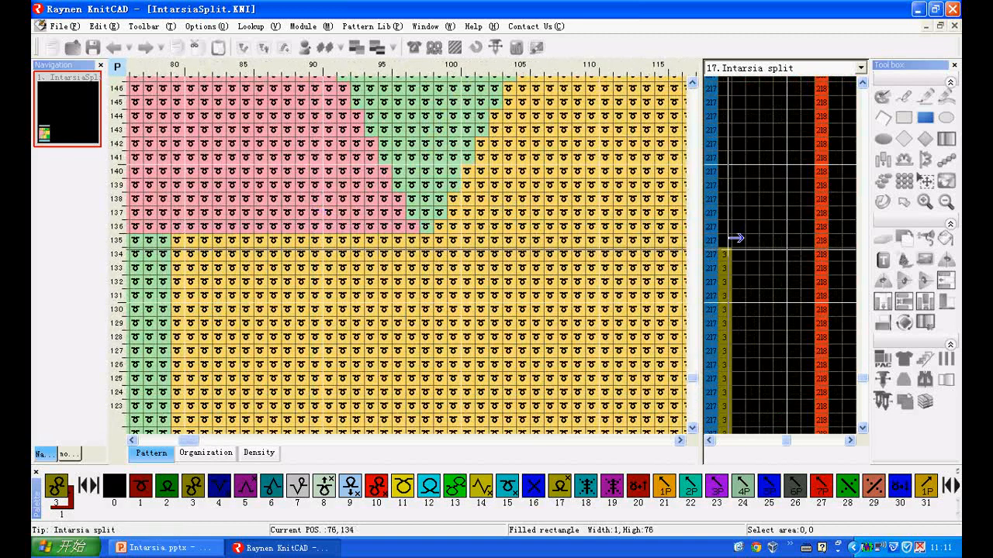
Assign 1:Intarsia ladder split to rows 136 to 205 of the Intarsia split line, covering the single diamond section.
{"action": "scroll", "coordinate": [530, 303], "scroll_direction": "down", "scroll_amount": 4}
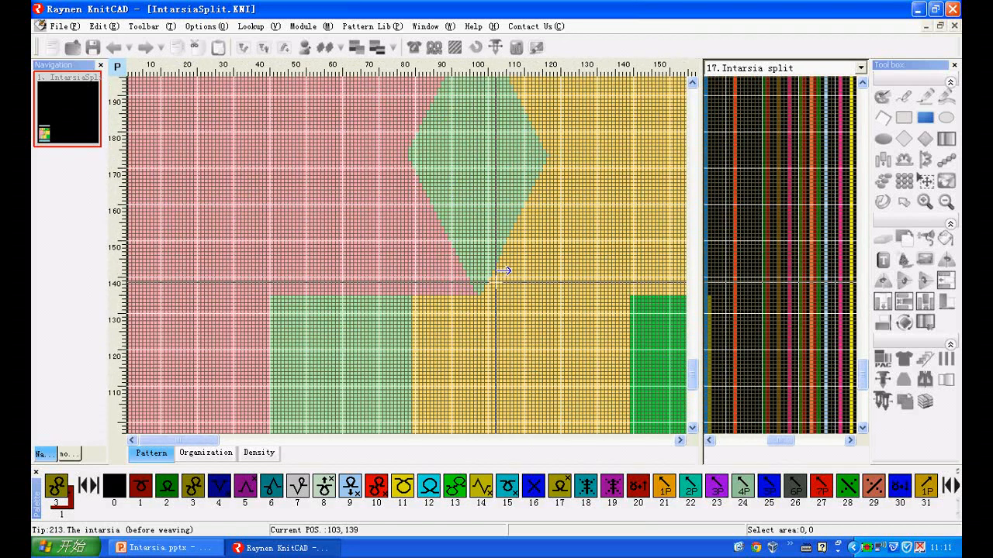
{"action": "scroll", "coordinate": [487, 261], "scroll_direction": "up", "scroll_amount": 4}
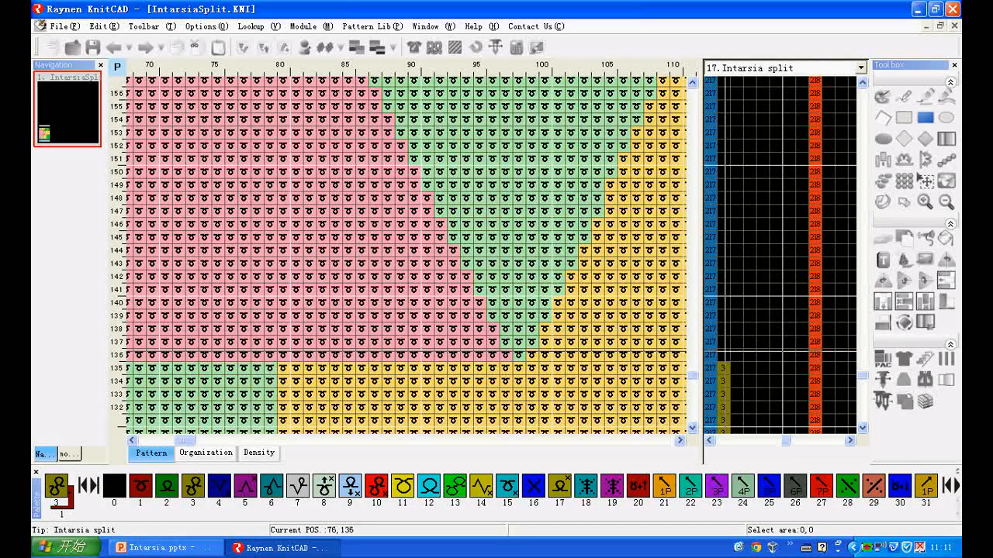
{"action": "right_click", "coordinate": [726, 354]}
{"action": "left_click", "coordinate": [750, 376]}
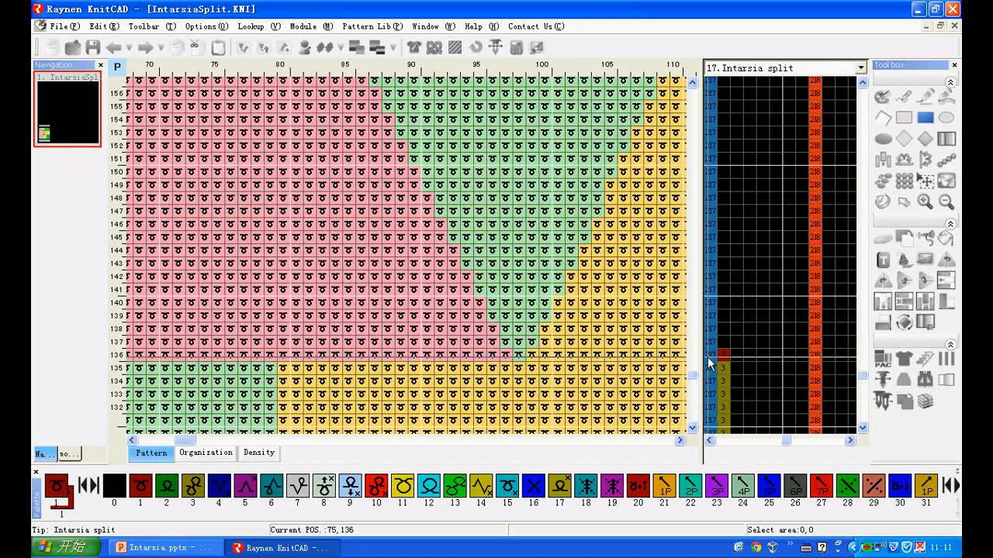
{"action": "scroll", "coordinate": [519, 356], "scroll_direction": "down", "scroll_amount": 5}
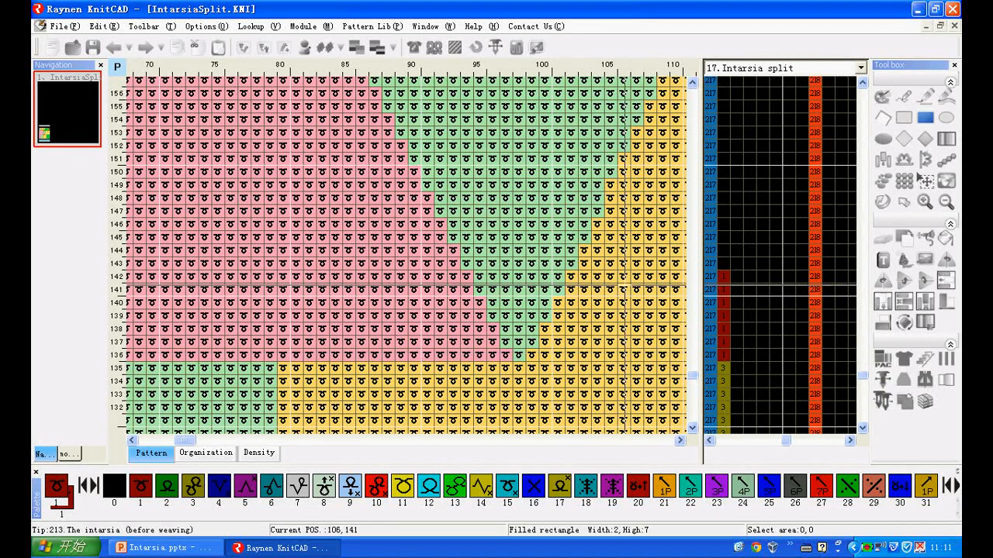
{"action": "scroll", "coordinate": [286, 233], "scroll_direction": "up", "scroll_amount": 5}
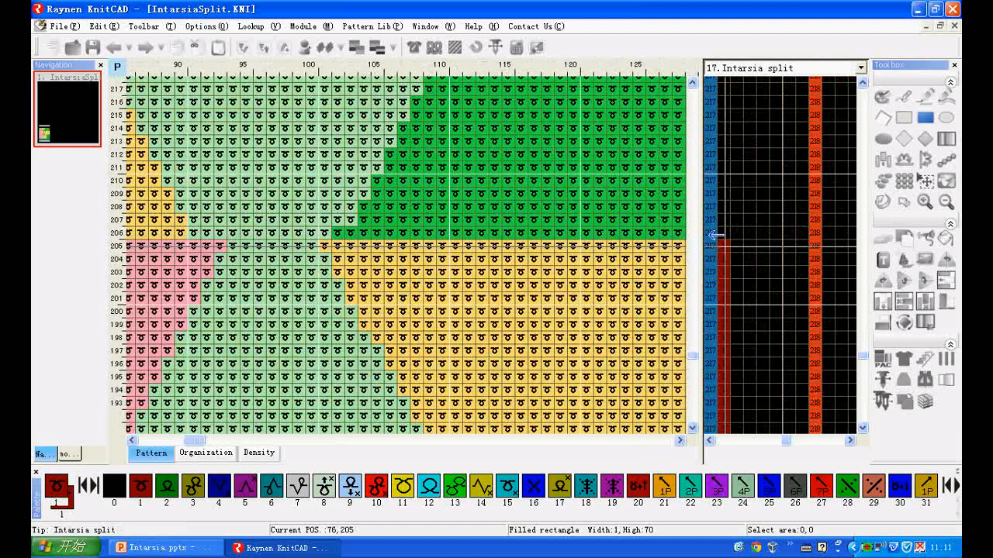
Assign 2:Intarsia Combine to rows 206 to 258 of the Intarsia split line, covering the section with three hexagons.
{"action": "scroll", "coordinate": [361, 232], "scroll_direction": "down", "scroll_amount": 3}
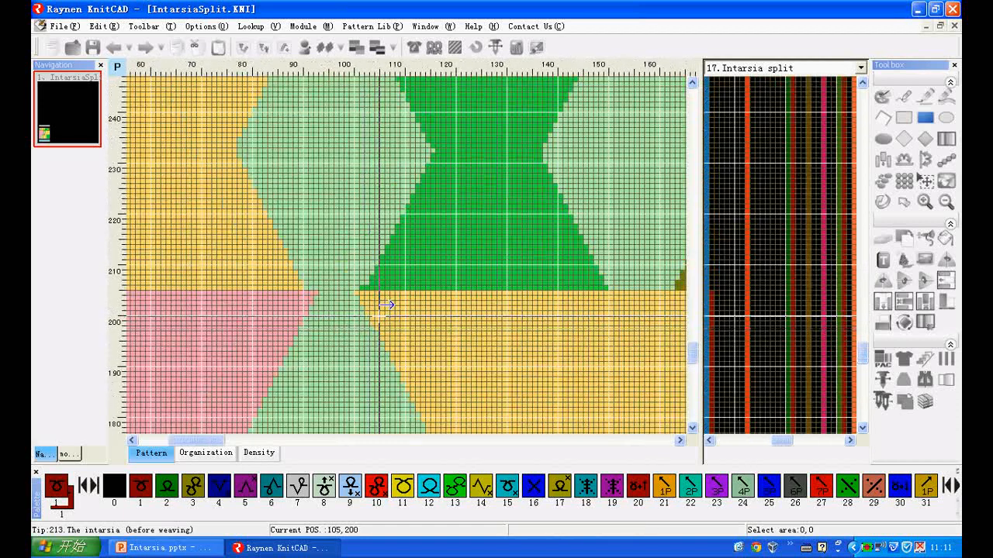
{"action": "scroll", "coordinate": [434, 262], "scroll_direction": "down", "scroll_amount": 4}
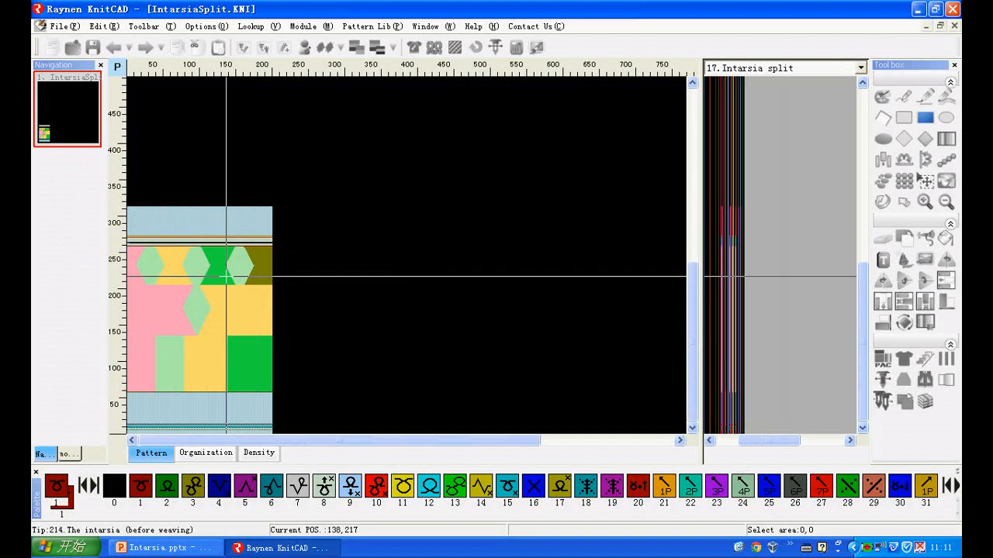
{"action": "scroll", "coordinate": [185, 285], "scroll_direction": "up", "scroll_amount": 6}
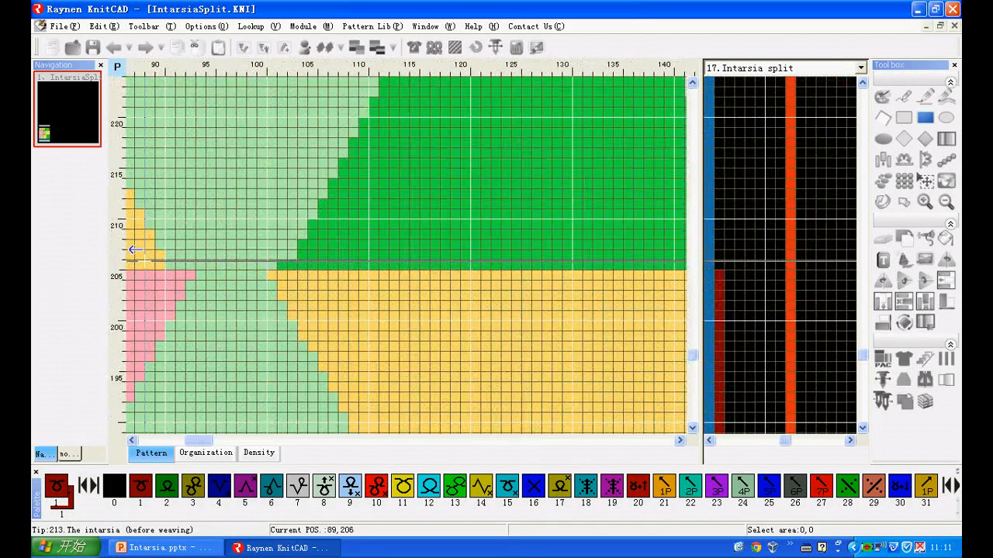
{"action": "scroll", "coordinate": [142, 265], "scroll_direction": "up", "scroll_amount": 2}
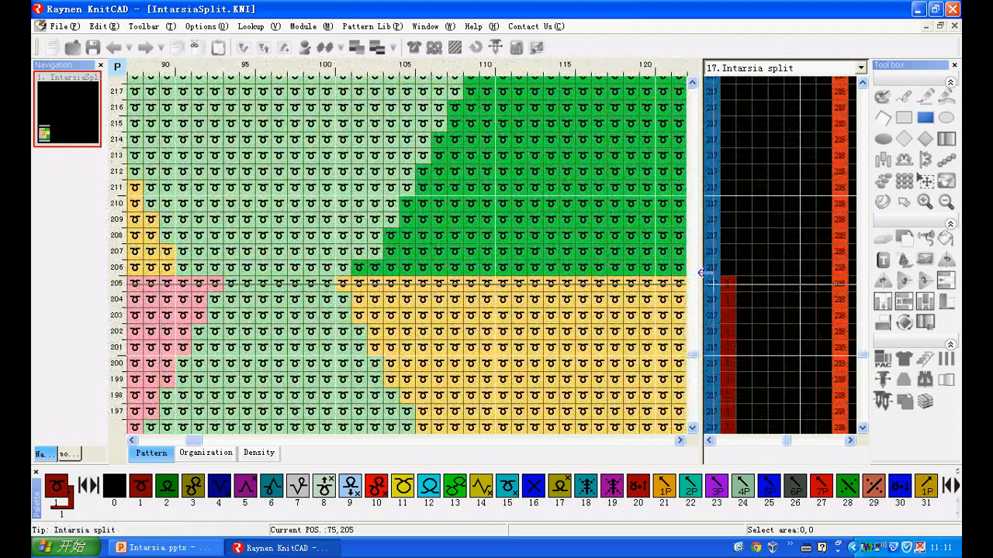
{"action": "right_click", "coordinate": [721, 262]}
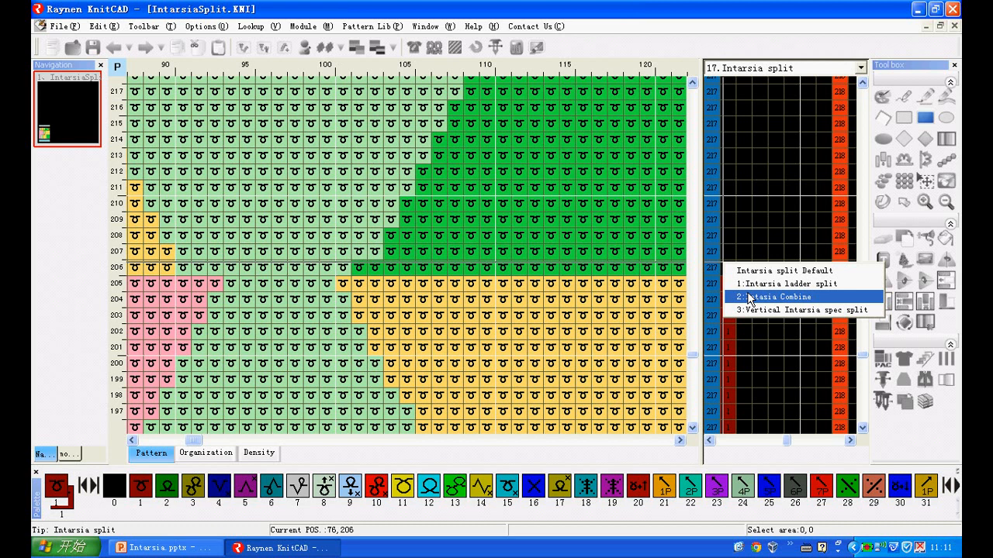
{"action": "left_click", "coordinate": [768, 297]}
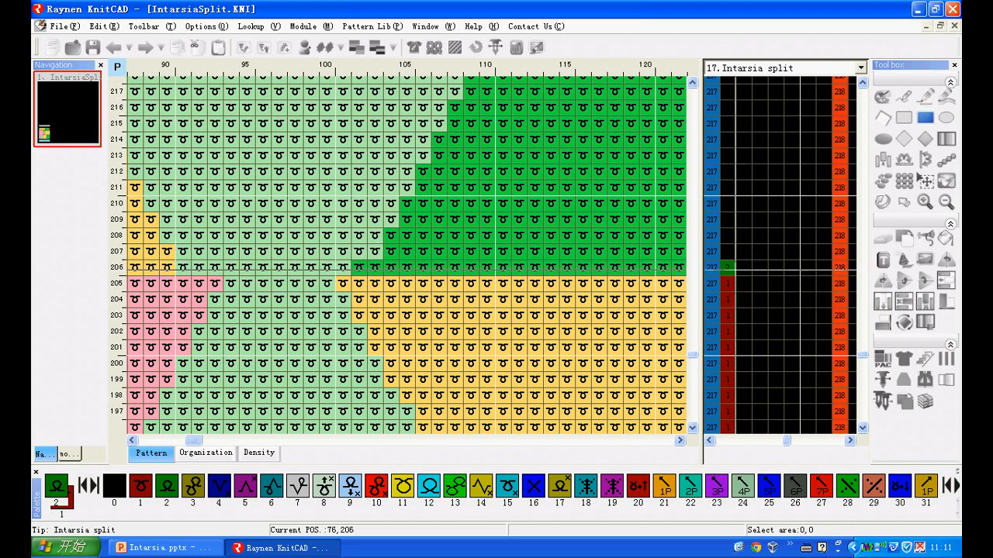
{"action": "left_click_drag", "start_coordinate": [730, 268], "coordinate": [725, 155]}
{"action": "scroll", "coordinate": [542, 186], "scroll_direction": "down", "scroll_amount": 5}
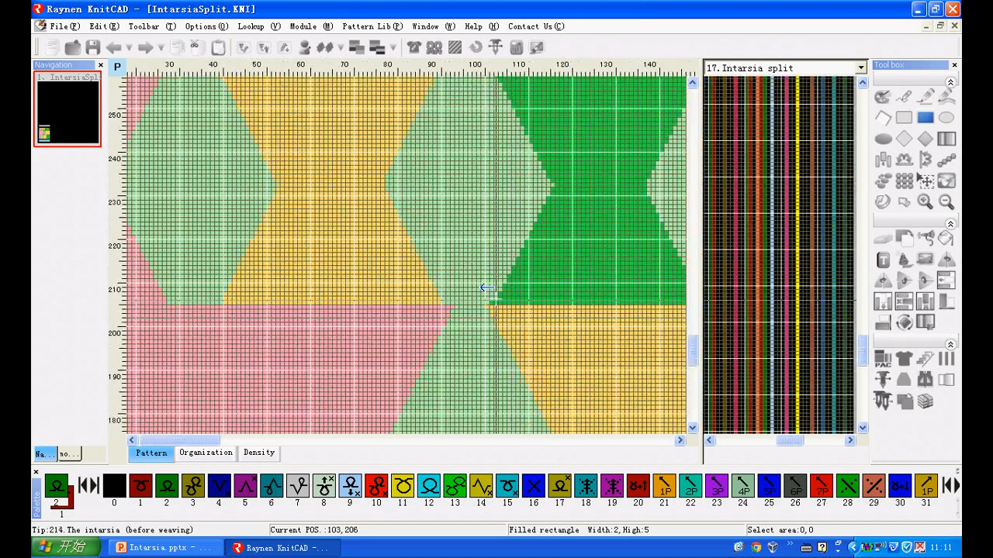
{"action": "scroll", "coordinate": [254, 260], "scroll_direction": "up", "scroll_amount": 5}
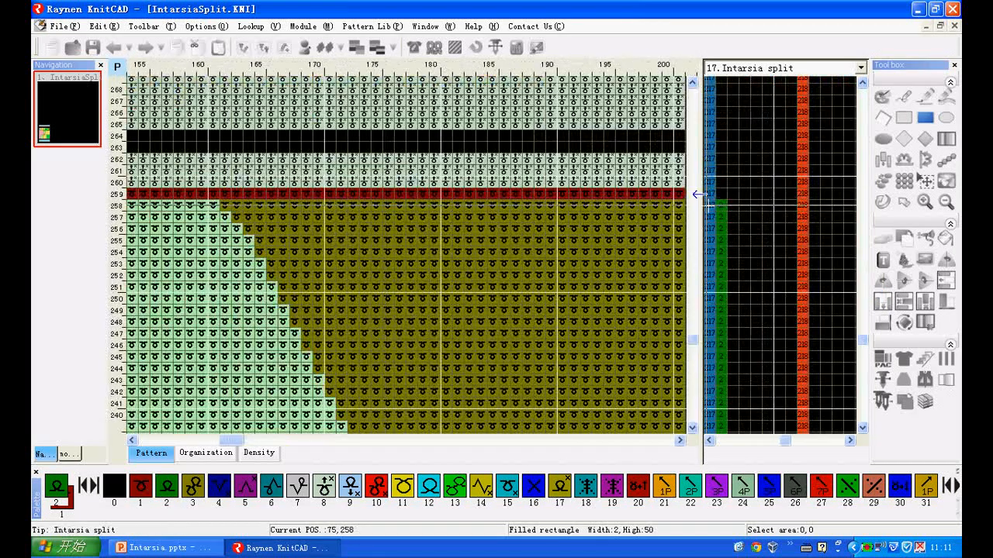
Compile the pattern with Intarsia Optimization enabled and the assigned row splits, reuse the pre yarn setting, and close the compilation information.
{"action": "left_click", "coordinate": [454, 48]}
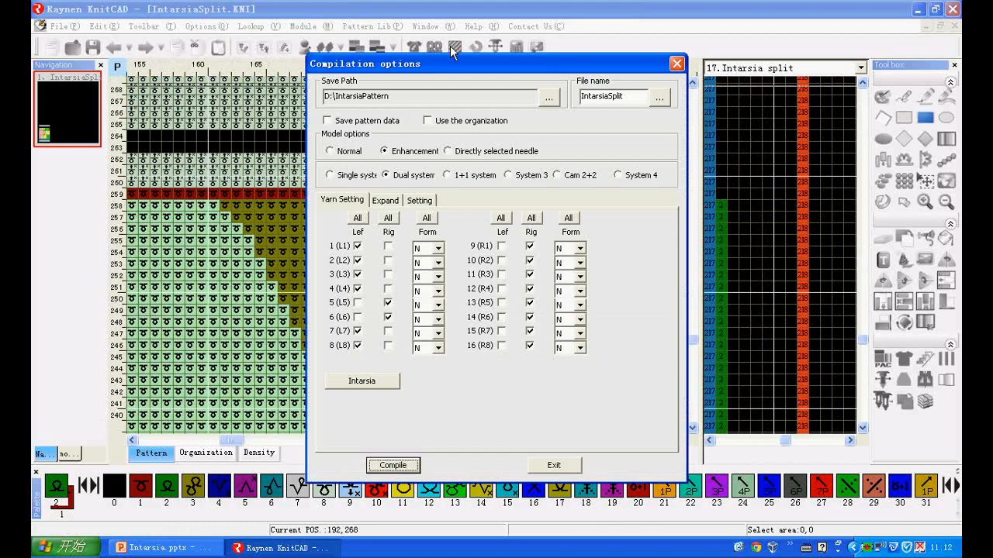
{"action": "left_click", "coordinate": [420, 201]}
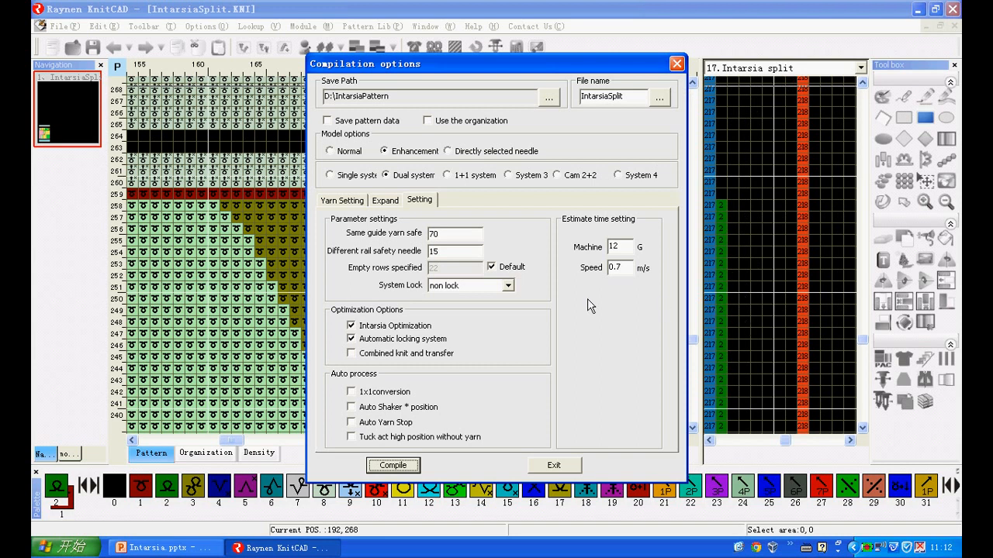
{"action": "left_click", "coordinate": [395, 464]}
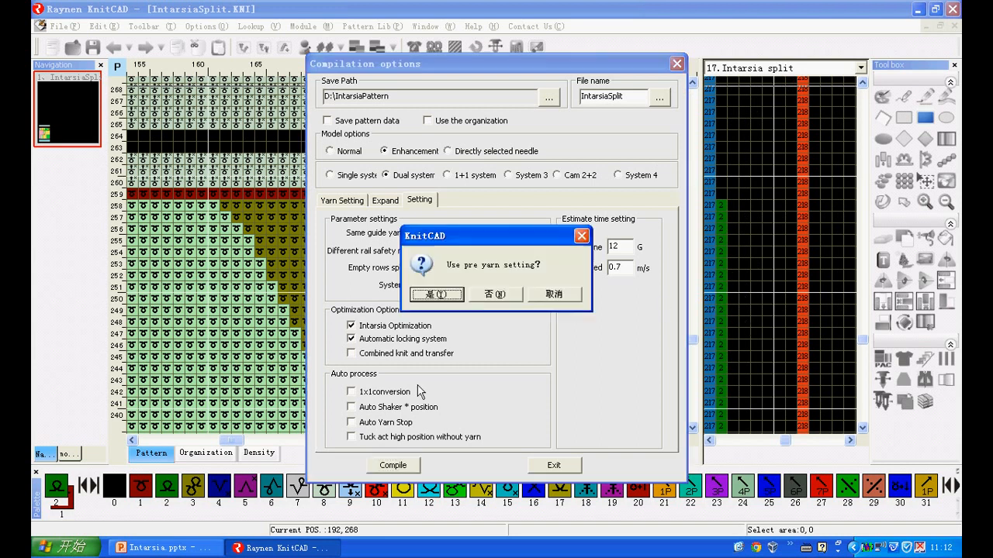
{"action": "left_click", "coordinate": [438, 296]}
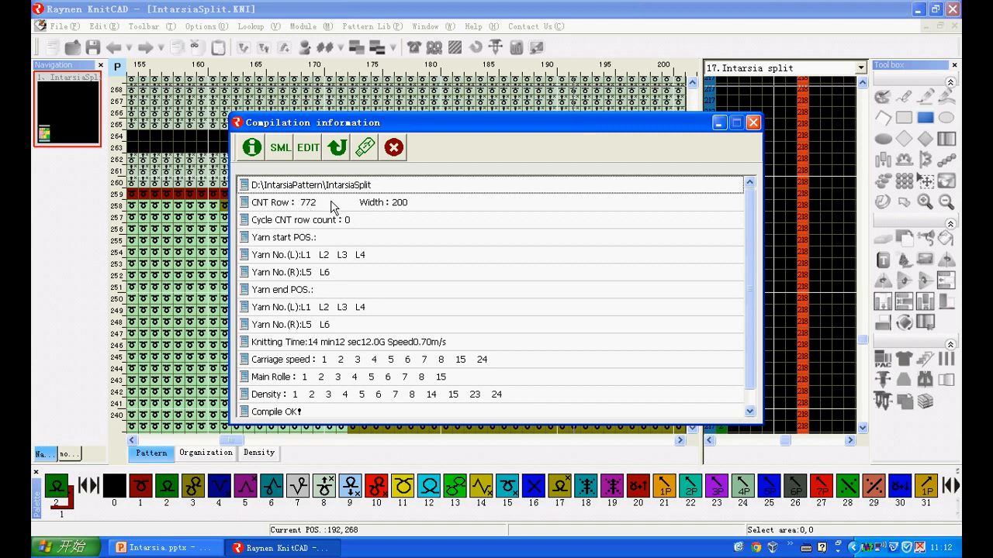
{"action": "left_click", "coordinate": [393, 148]}
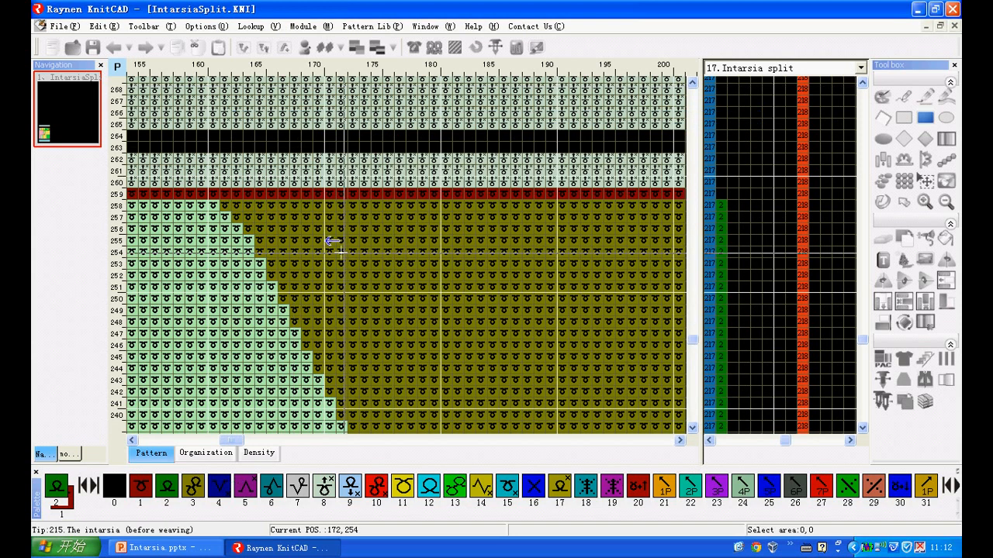